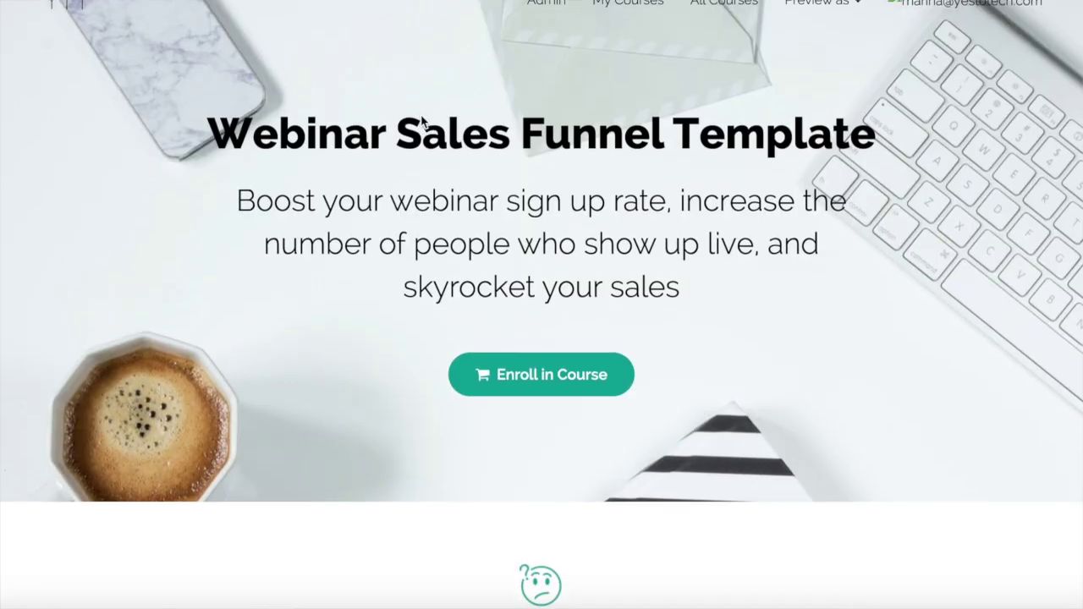
Scroll the Teachable sales page down to the 'Get the Webinar Sales Funnel Template Now!' section
scroll(420, 119, down, 3)
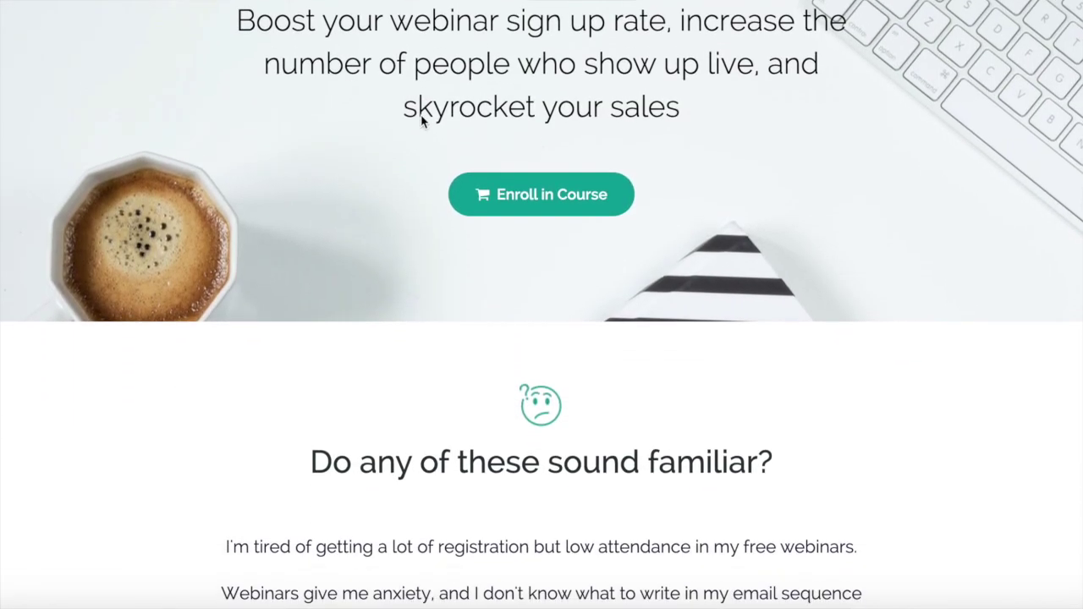
scroll(420, 118, down, 3)
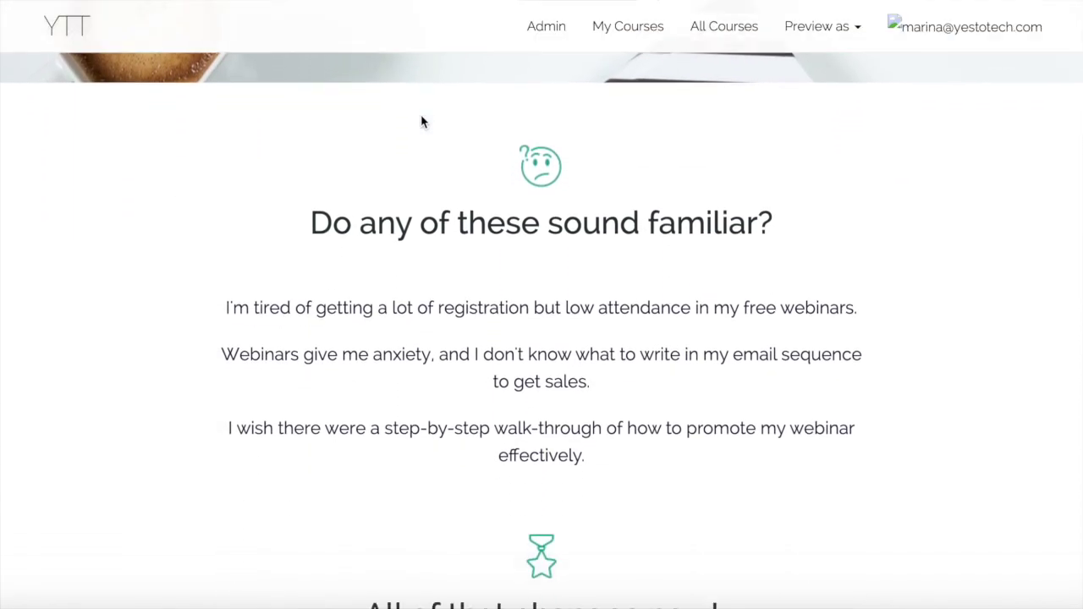
scroll(422, 119, down, 3)
scroll(422, 119, down, 2)
scroll(420, 119, down, 2)
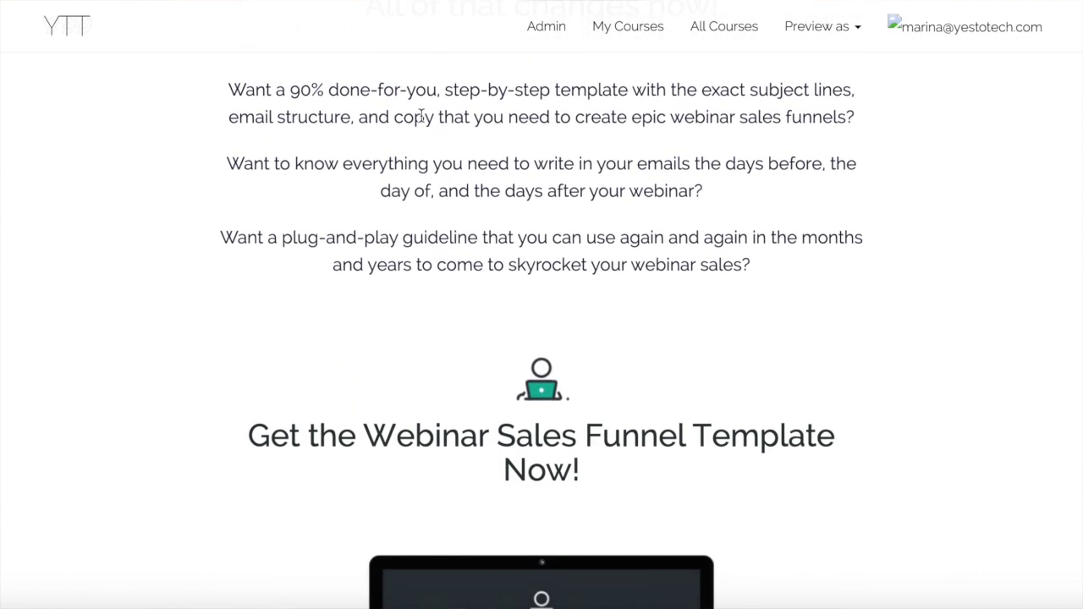
scroll(421, 115, down, 3)
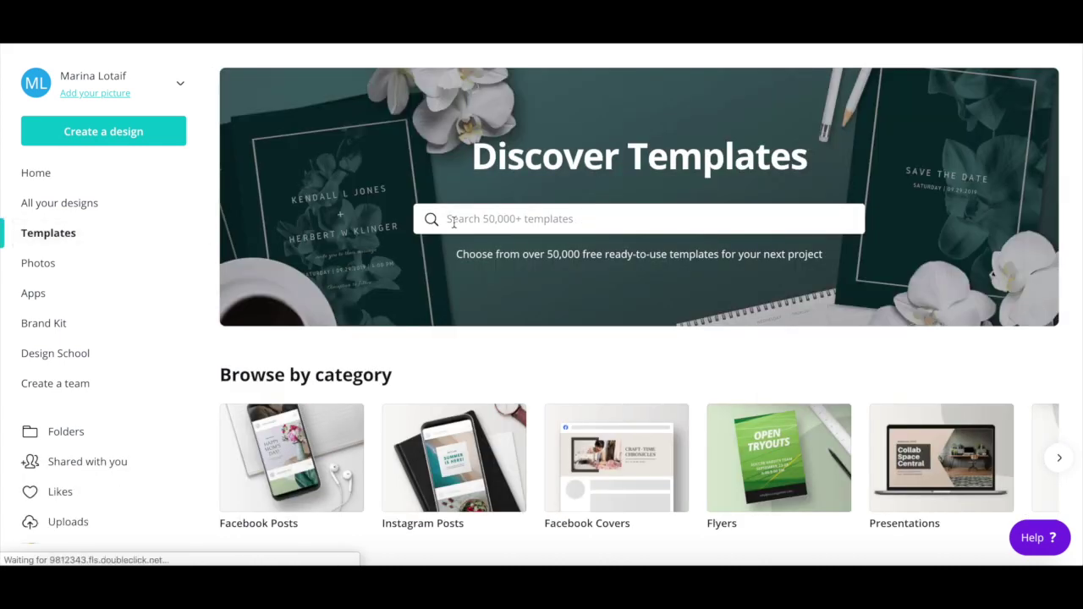
Search Canva templates for 'zoom' and choose the Zoom Virtual Backgrounds suggestion
click(453, 221)
text(zoom)
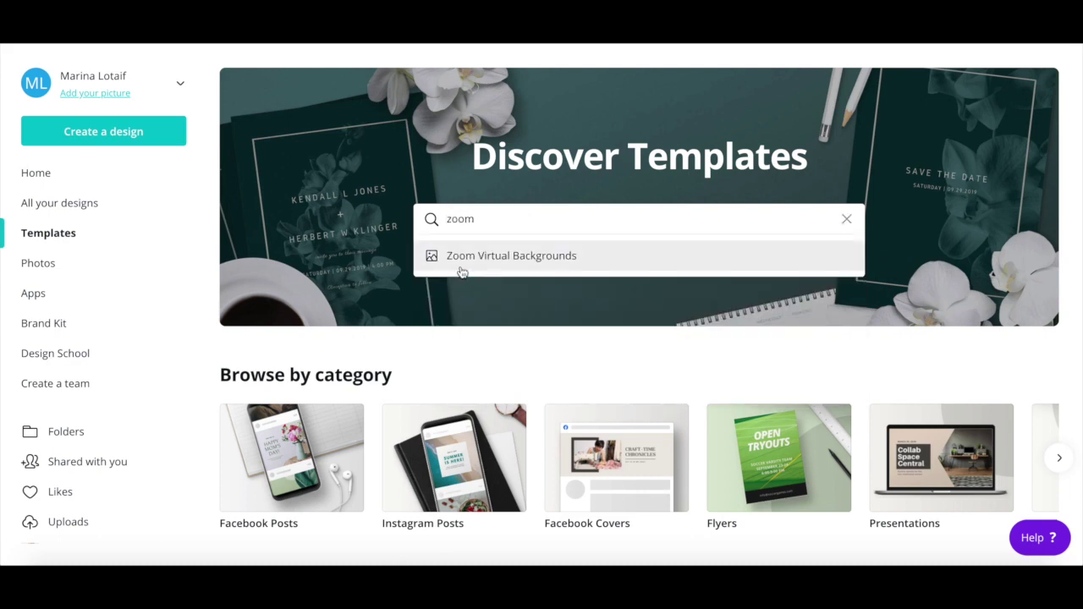
click(479, 267)
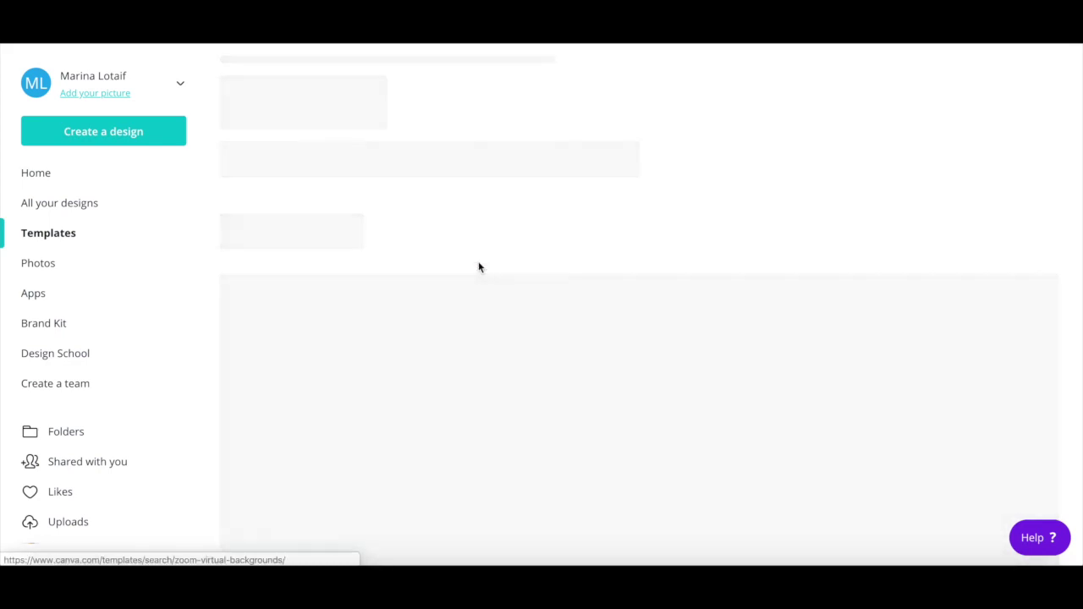
Scroll the results down to the office space photo template and preview it
scroll(603, 183, down, 2)
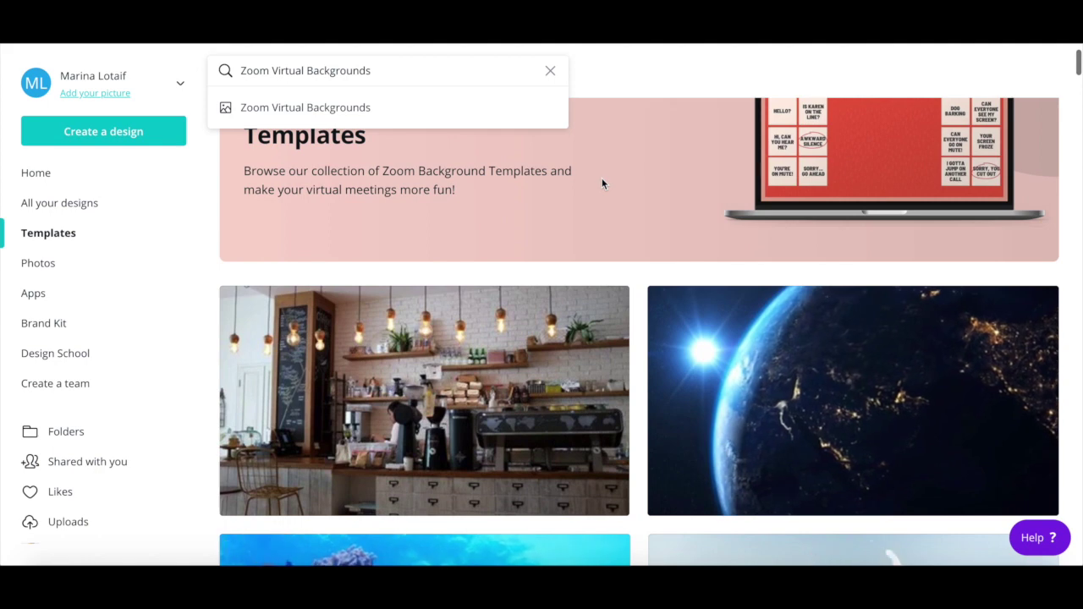
scroll(602, 183, down, 2)
scroll(602, 184, down, 1)
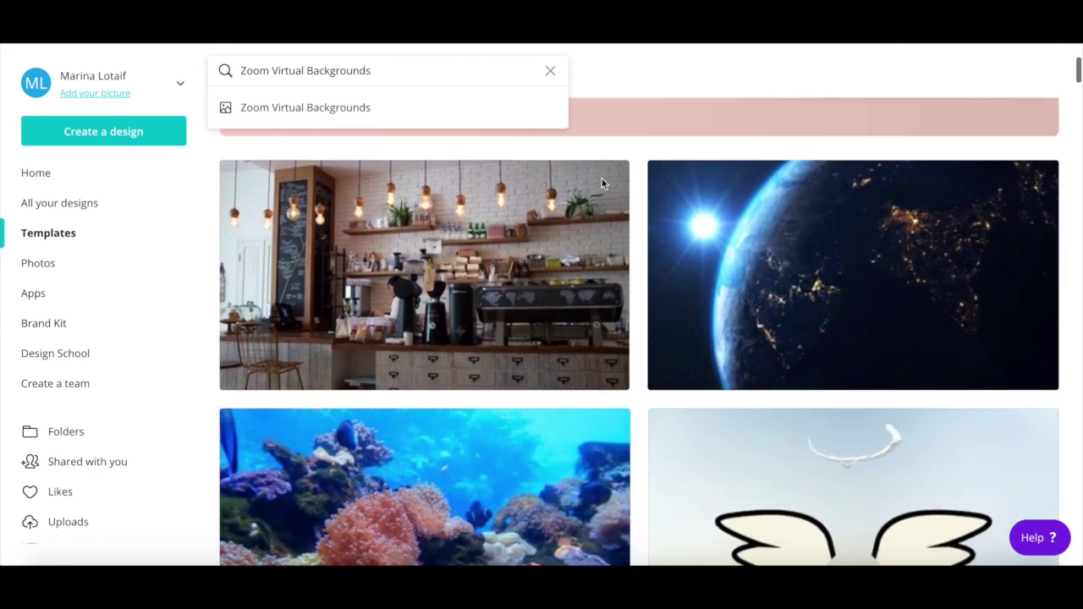
scroll(603, 184, down, 1)
scroll(602, 183, down, 2)
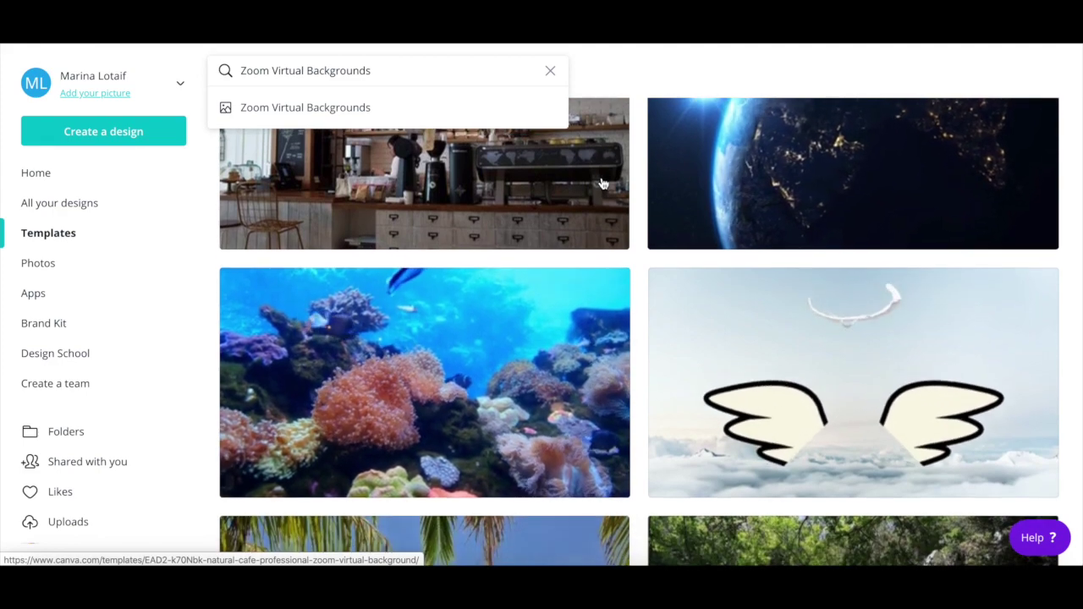
scroll(602, 183, down, 2)
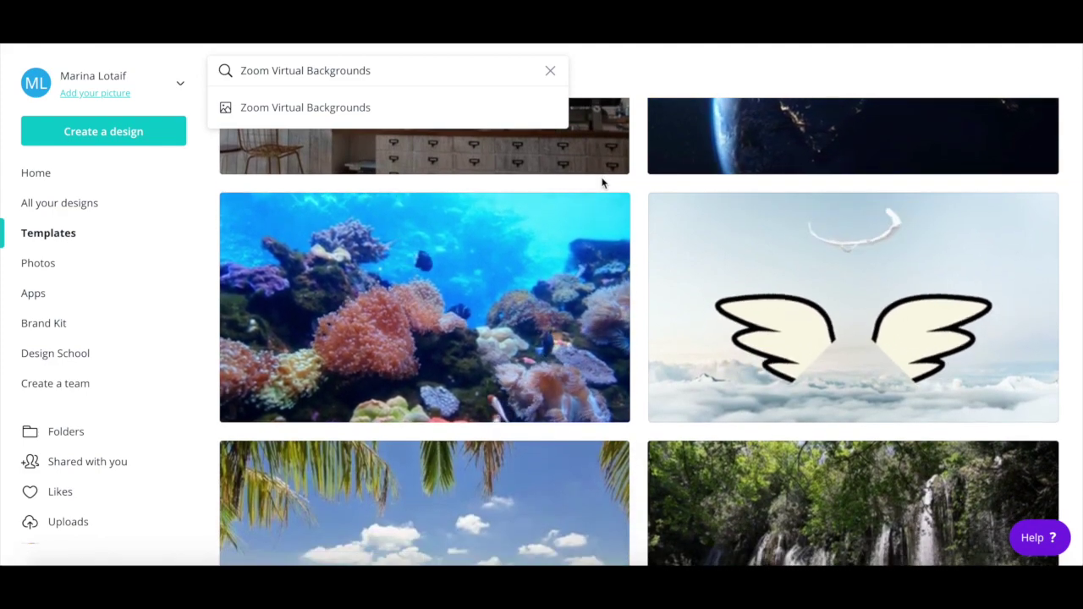
scroll(602, 183, down, 1)
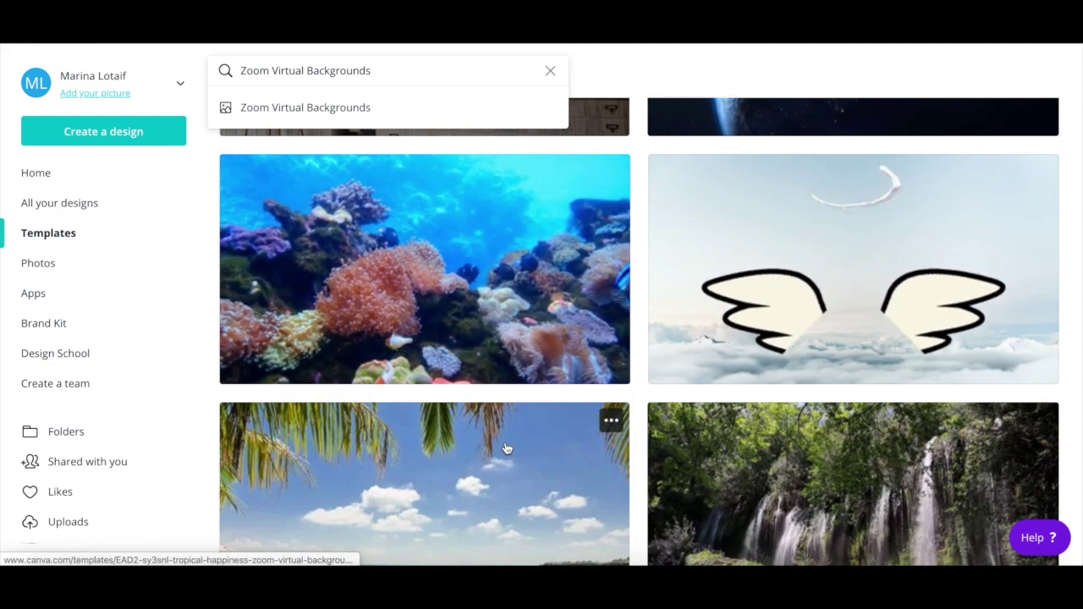
scroll(508, 444, down, 2)
scroll(506, 458, down, 7)
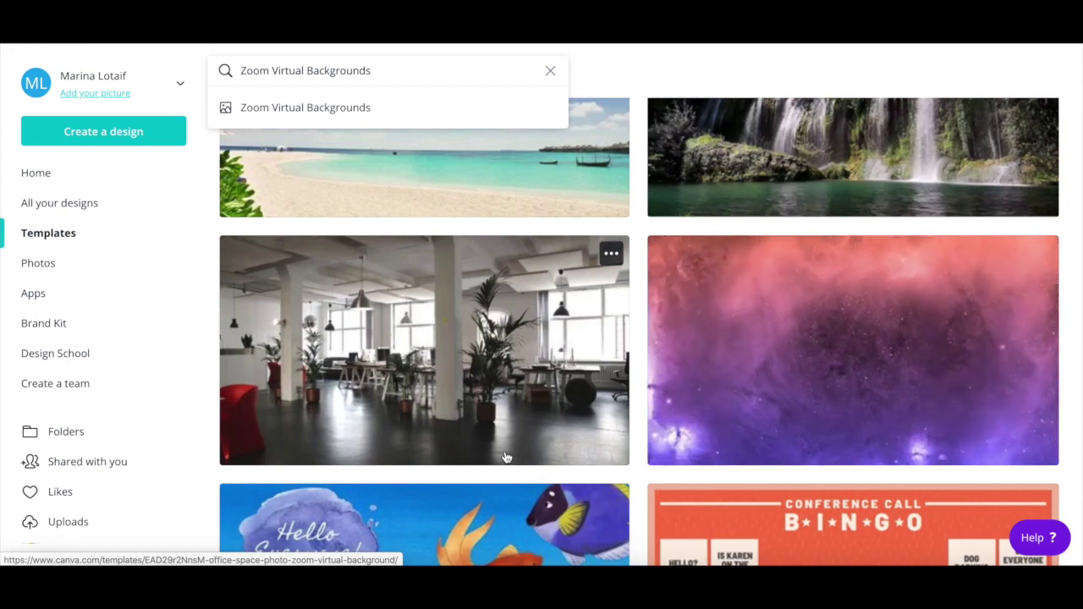
scroll(506, 457, down, 3)
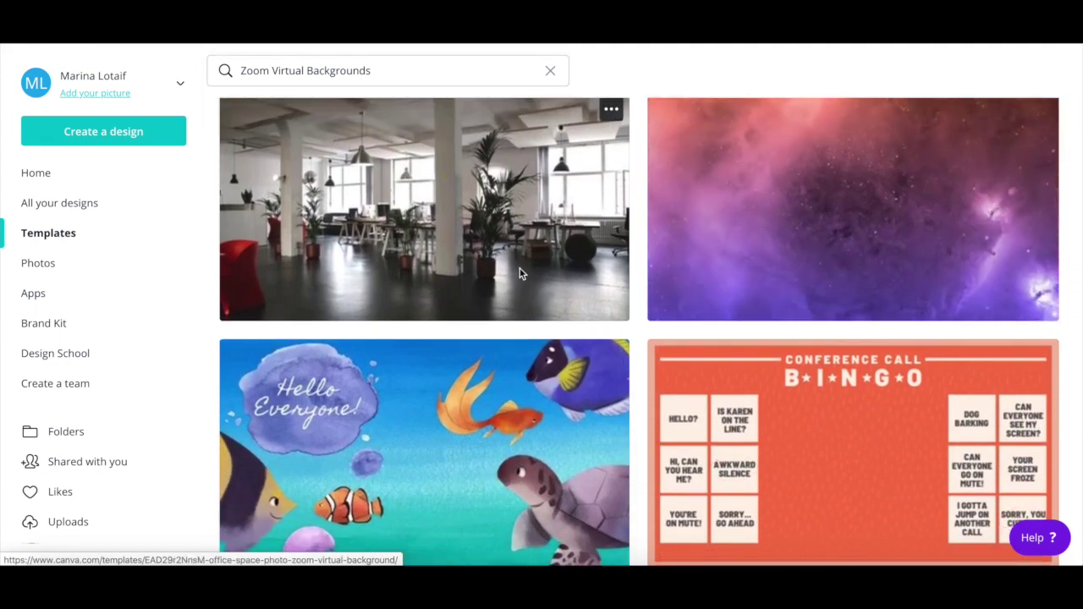
click(519, 273)
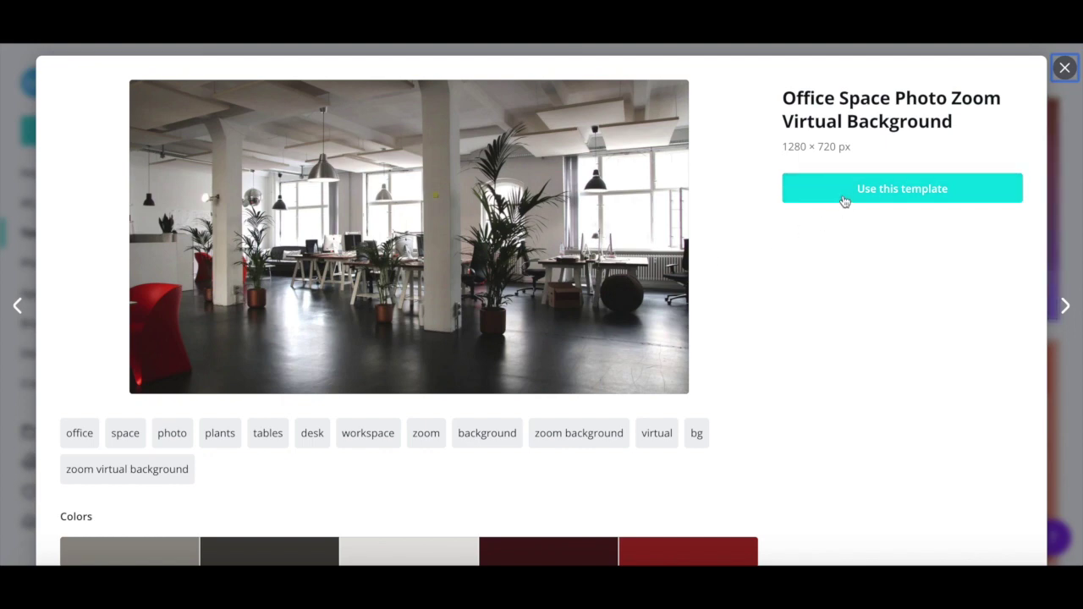
Start a new design from the Office Space Photo Zoom Virtual Background template
click(843, 201)
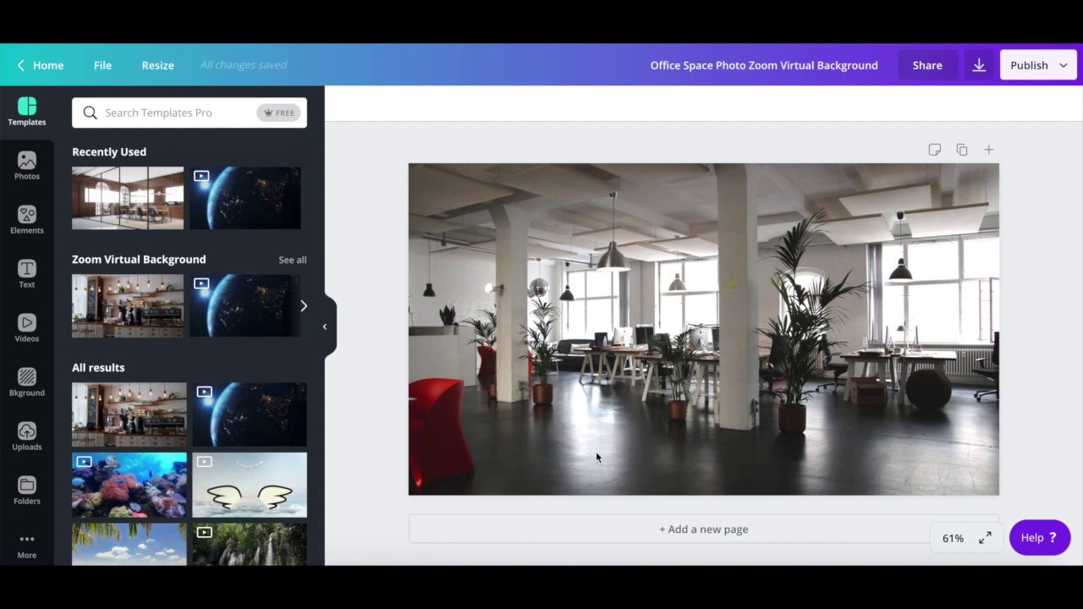
Make the glass-walled office photo the canvas image after trying Earth-at-night, then open Photos
click(123, 209)
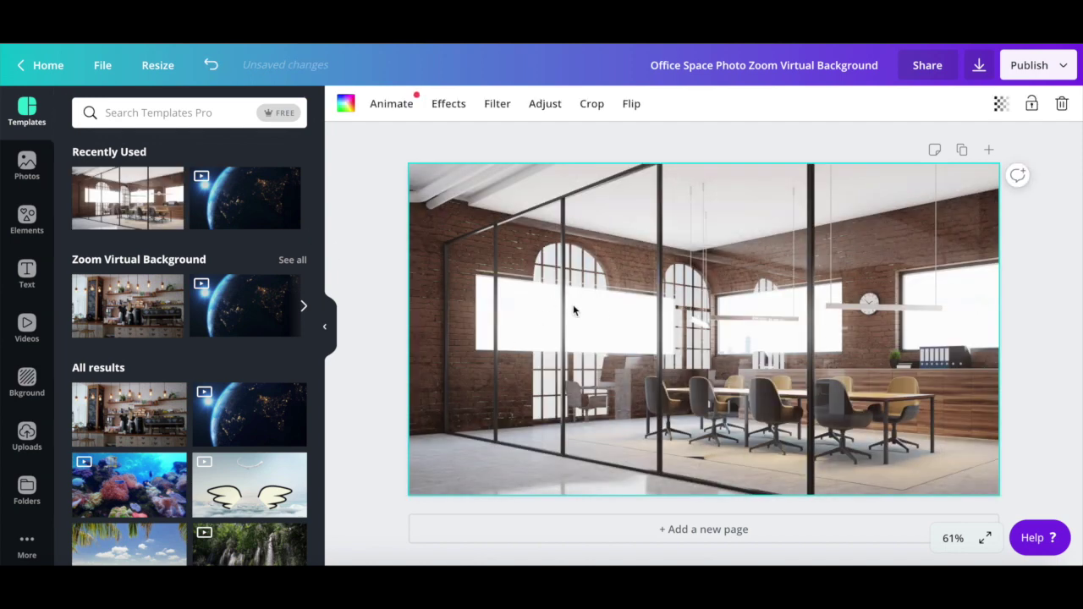
click(239, 201)
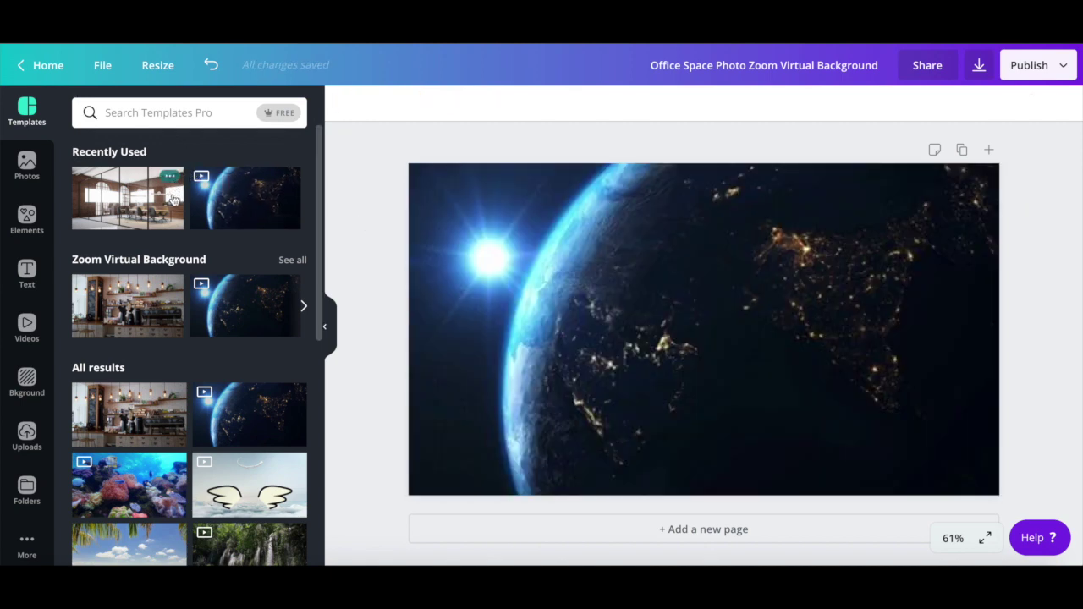
click(241, 196)
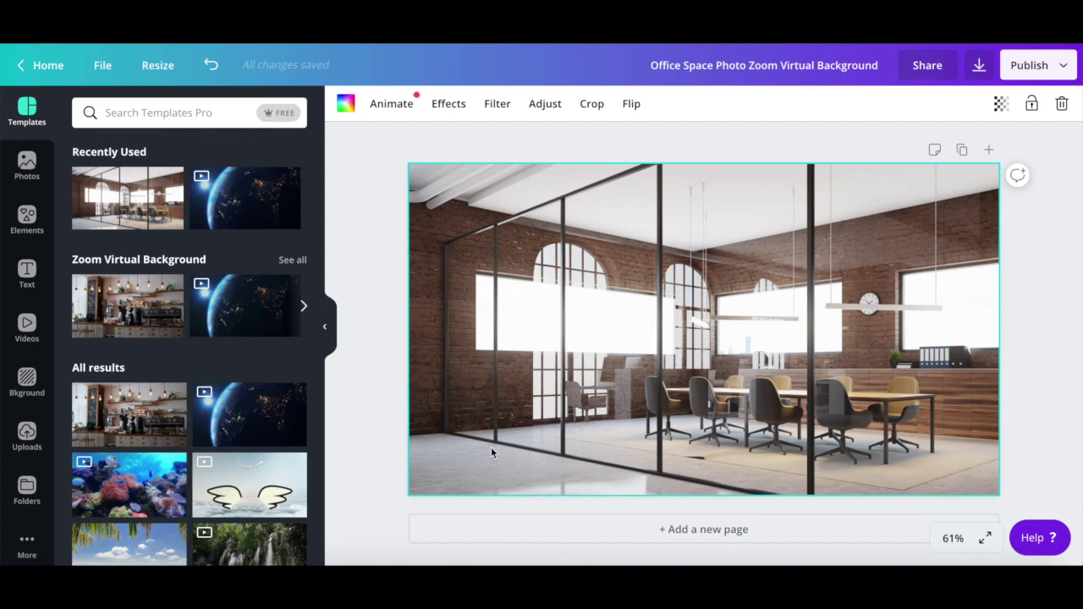
click(36, 180)
Look through the Elements, Text, Videos and Background panels, ending on Uploads
click(31, 222)
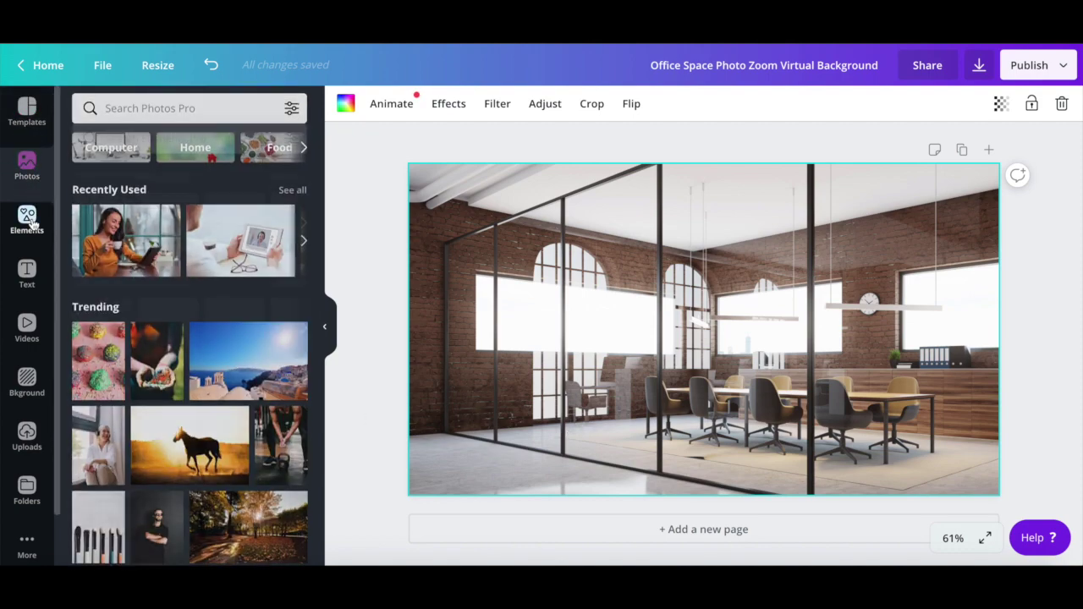
click(32, 272)
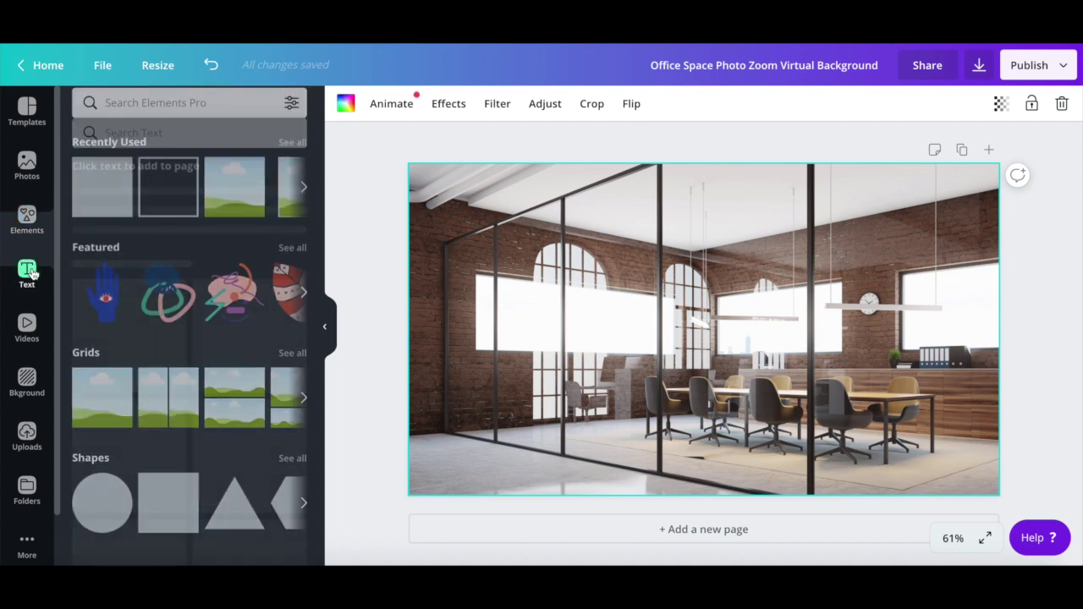
click(29, 330)
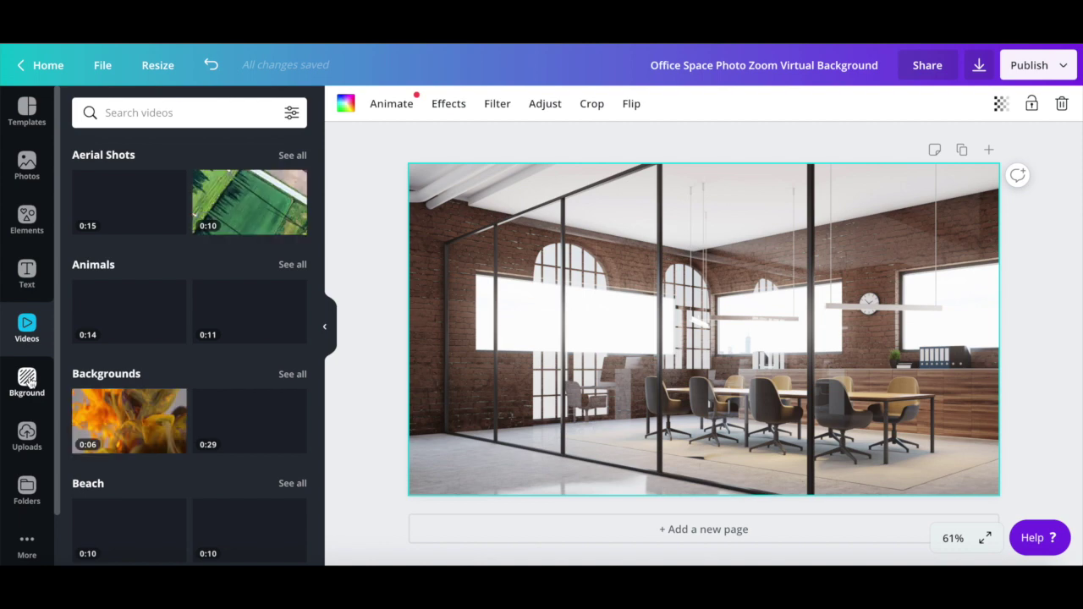
click(28, 383)
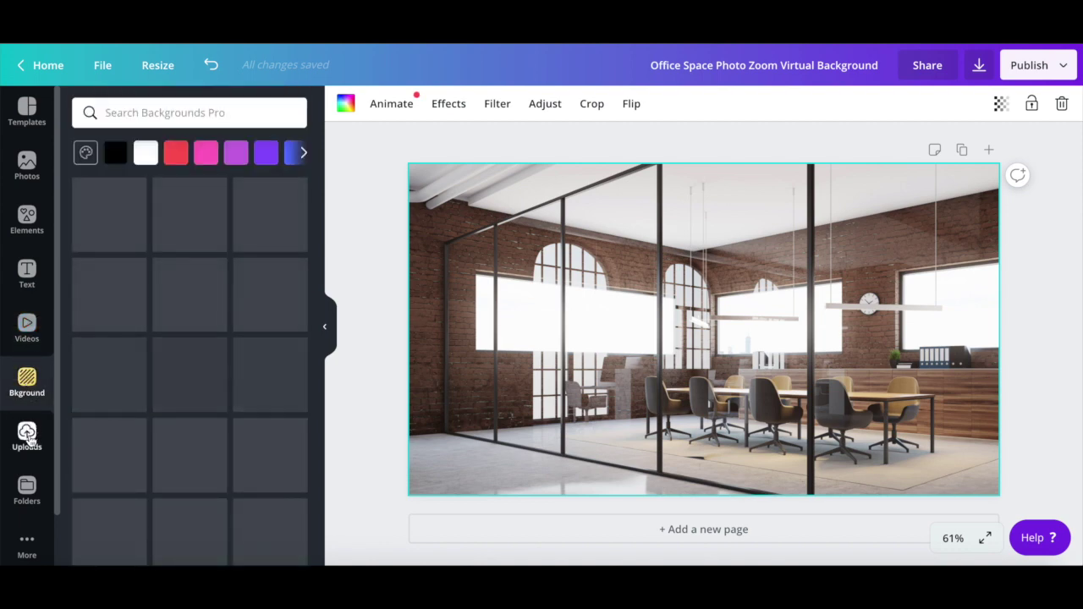
click(28, 434)
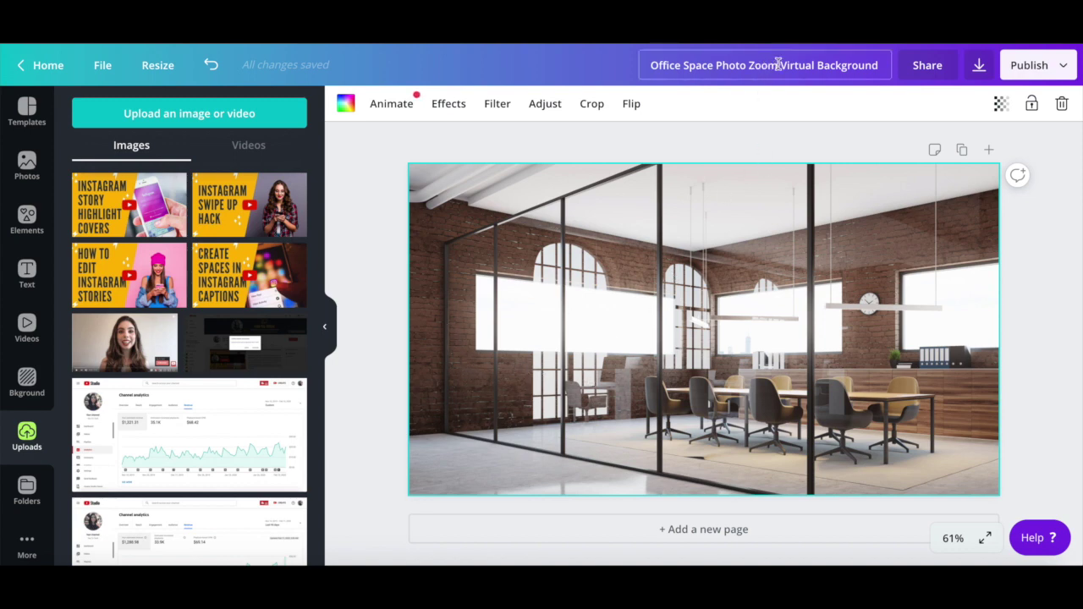
Download the office design as a 1280 × 720 PNG
click(980, 67)
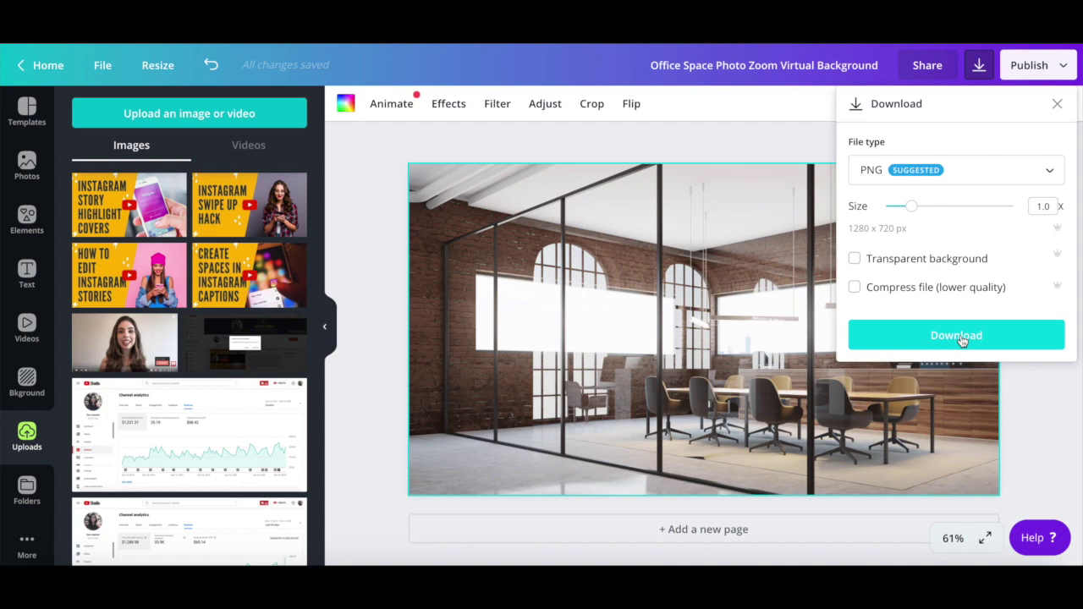
click(960, 337)
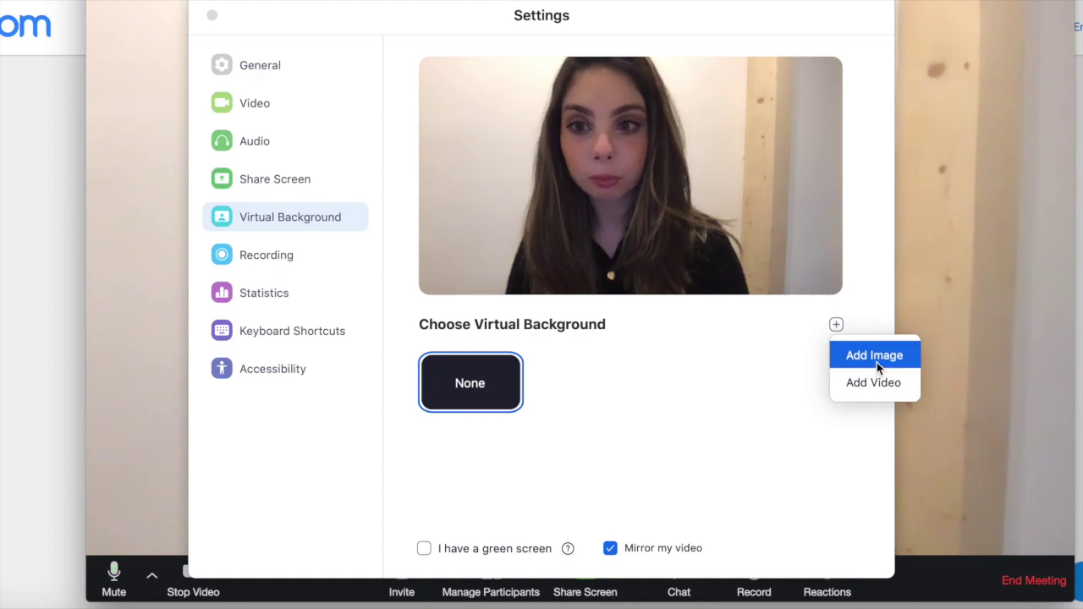
Add 'Office Space Photo Zoom Virtual Background.png' in Zoom and apply it as the virtual background
click(877, 362)
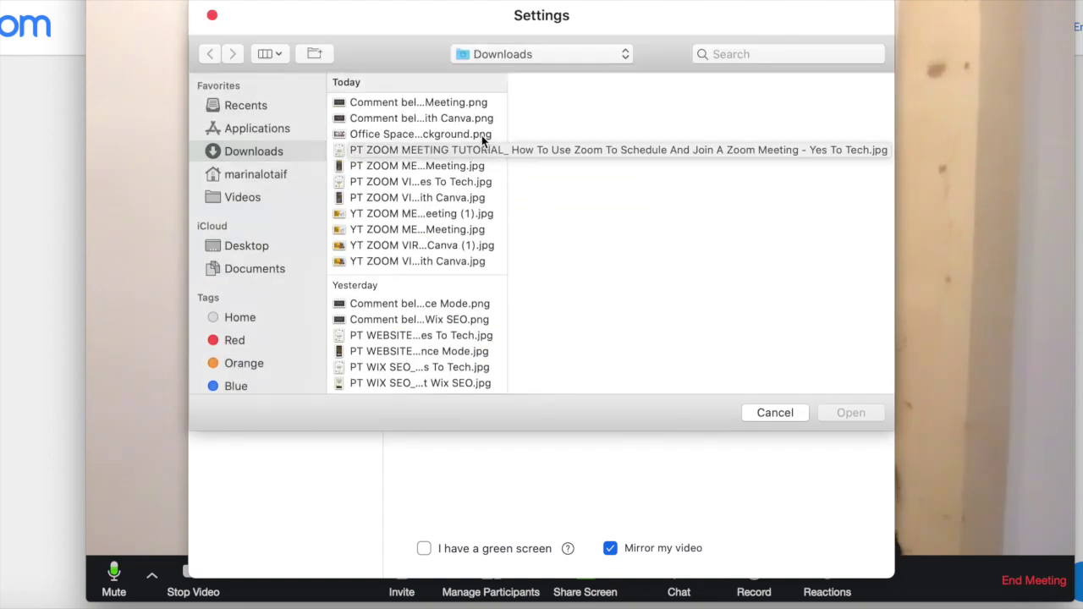
click(482, 135)
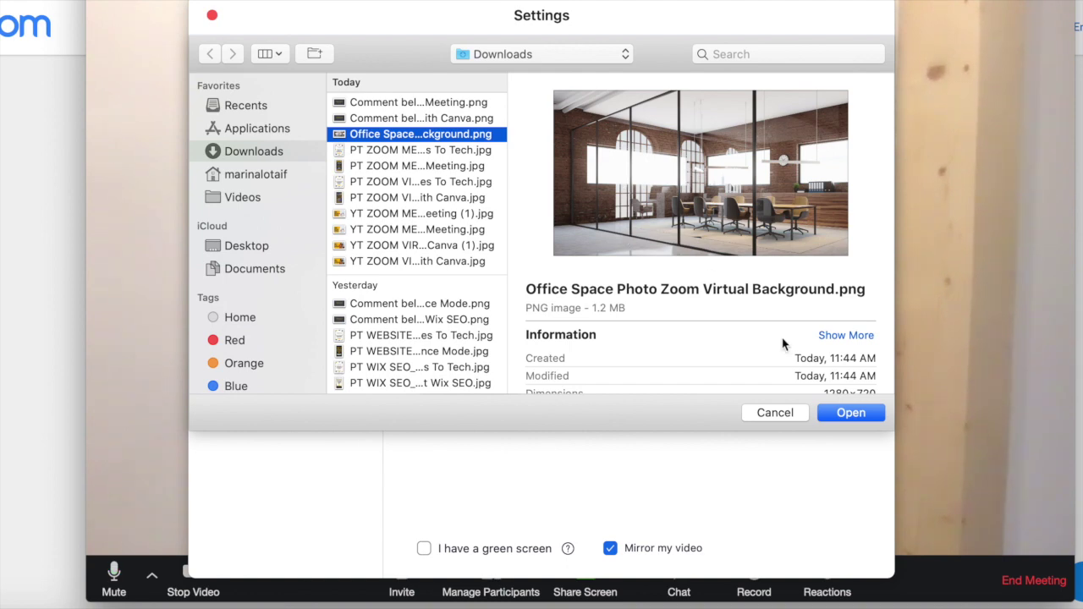
click(851, 413)
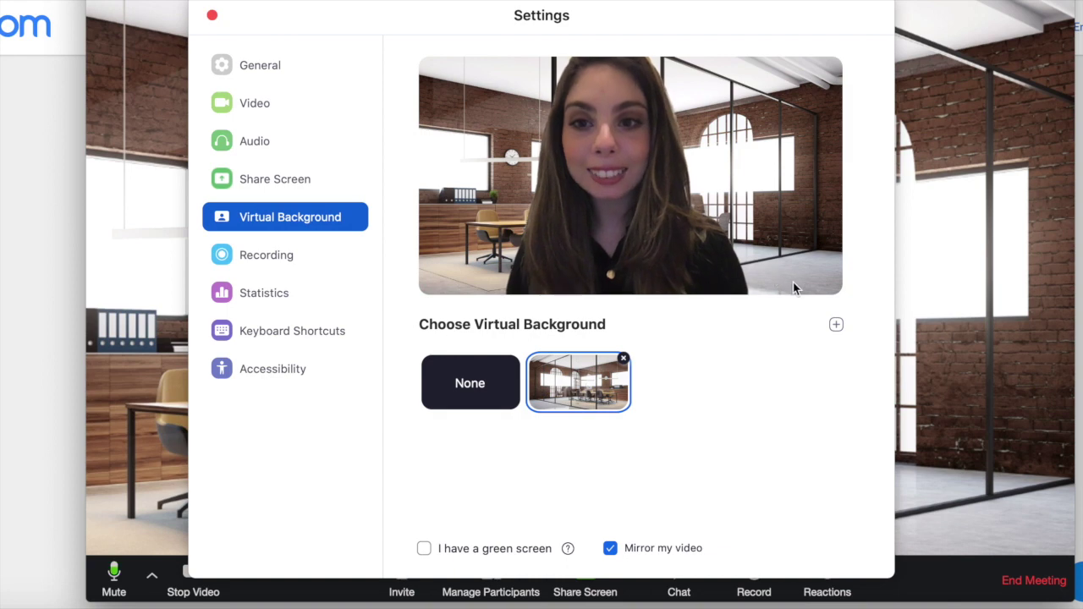
click(470, 381)
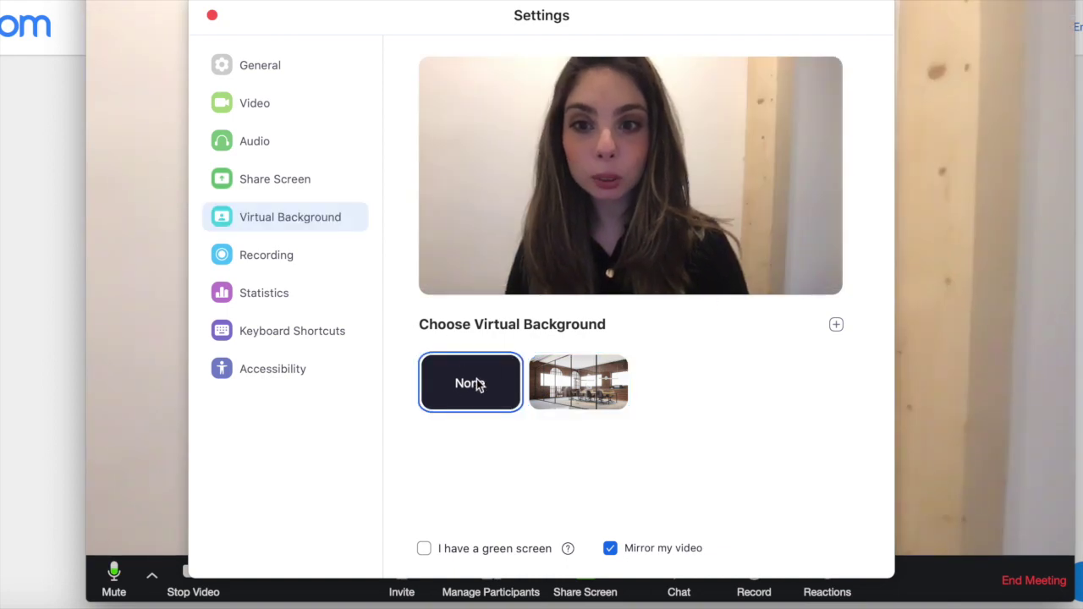
mouse_move(595, 387)
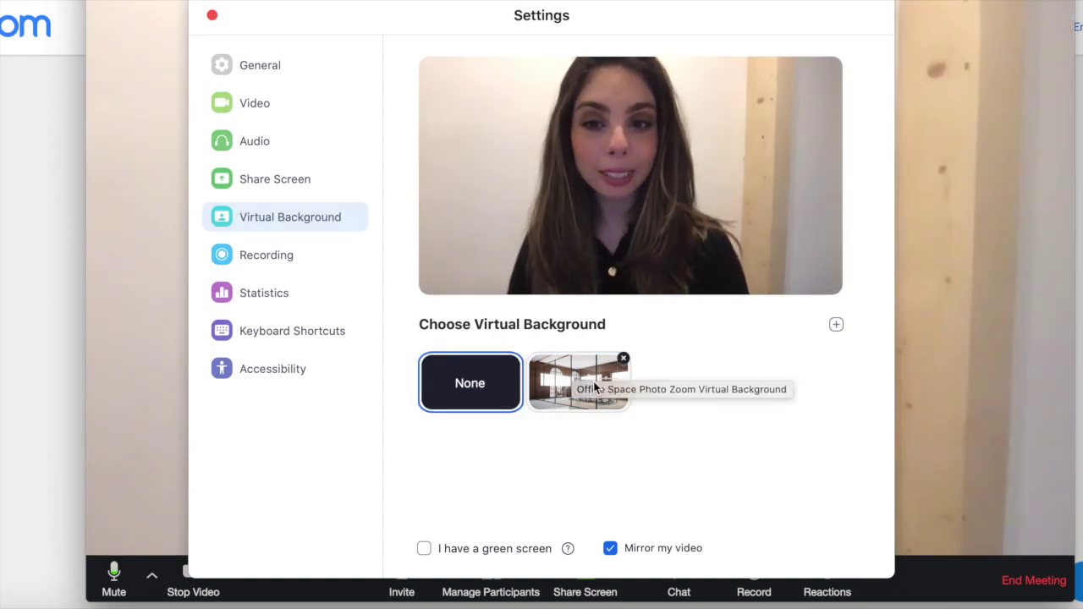
click(594, 387)
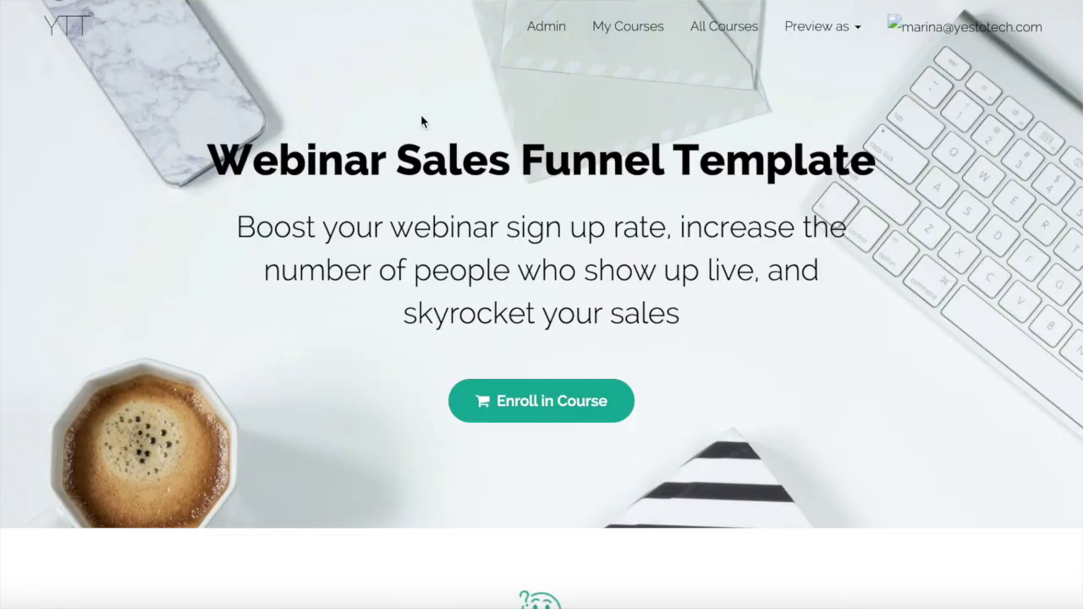
Scroll the Teachable sales page further down to the 'All of that changes now!' pitch
scroll(421, 121, down, 2)
scroll(420, 121, down, 3)
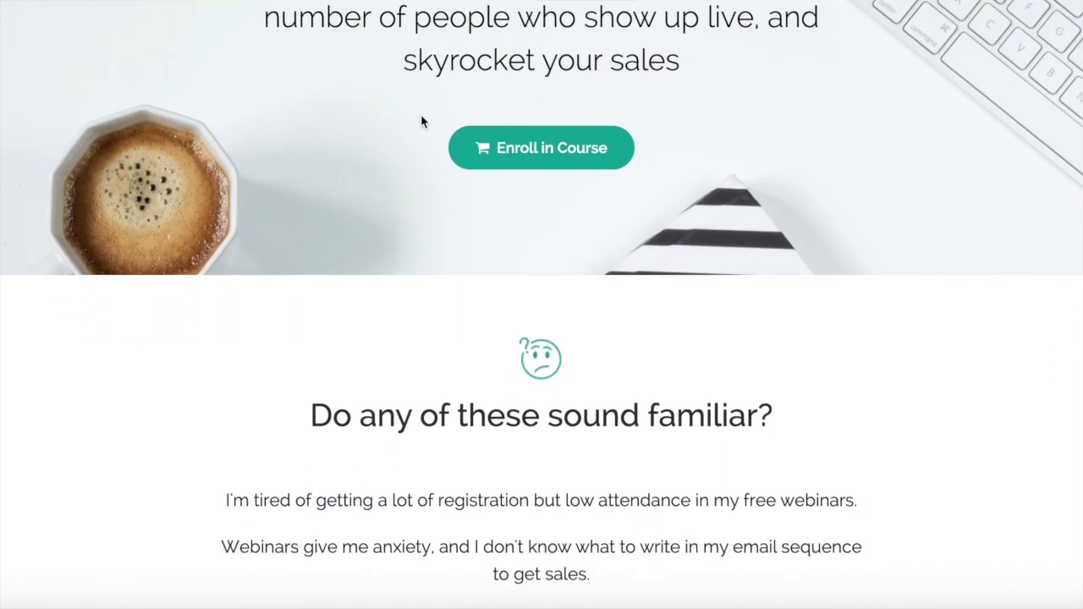
scroll(423, 121, down, 3)
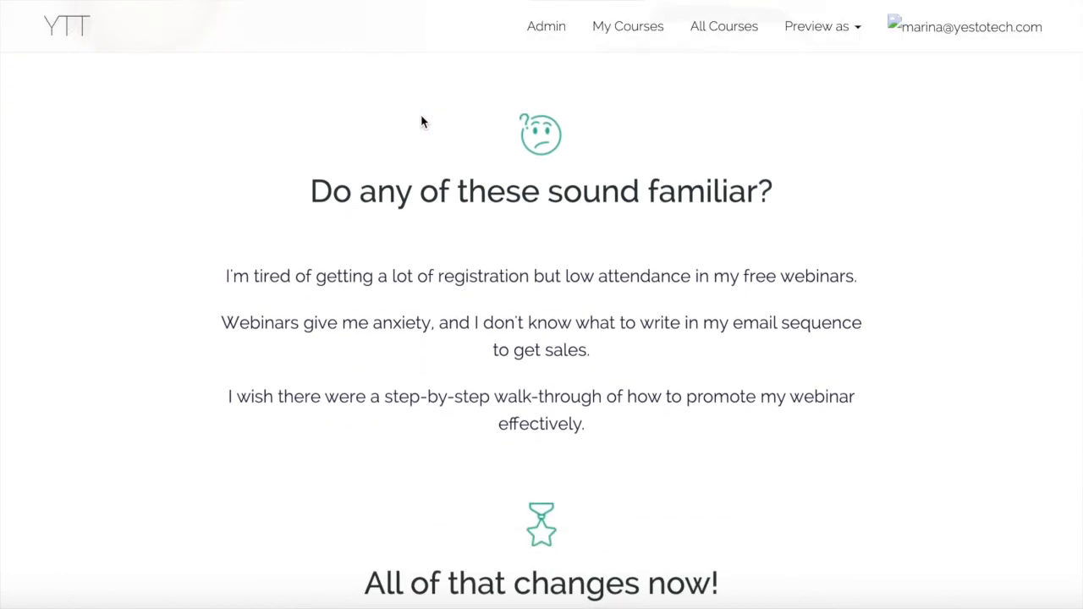
scroll(423, 121, down, 3)
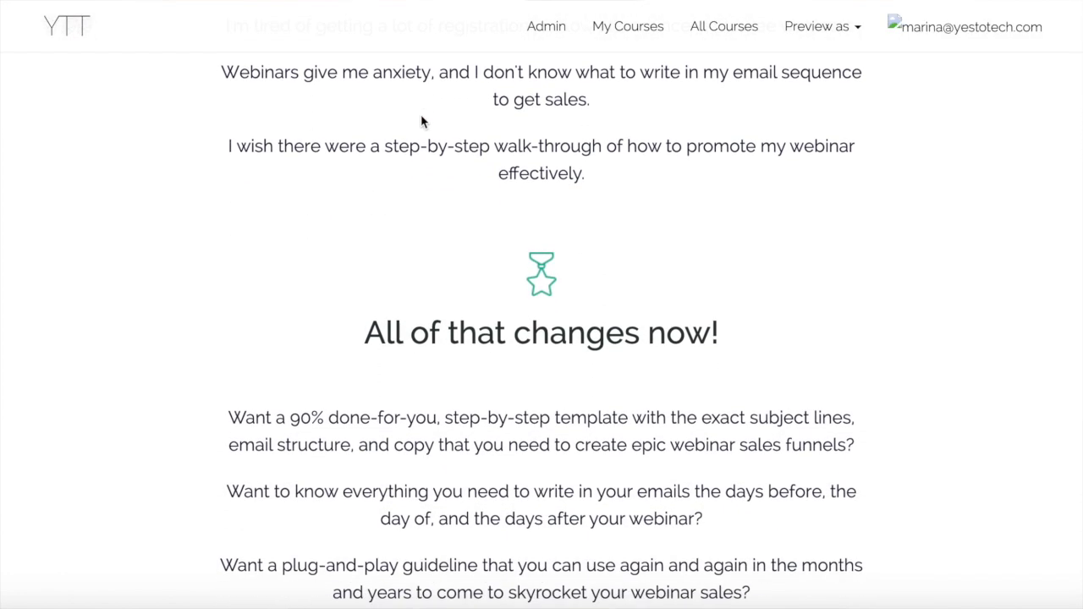
scroll(421, 121, down, 3)
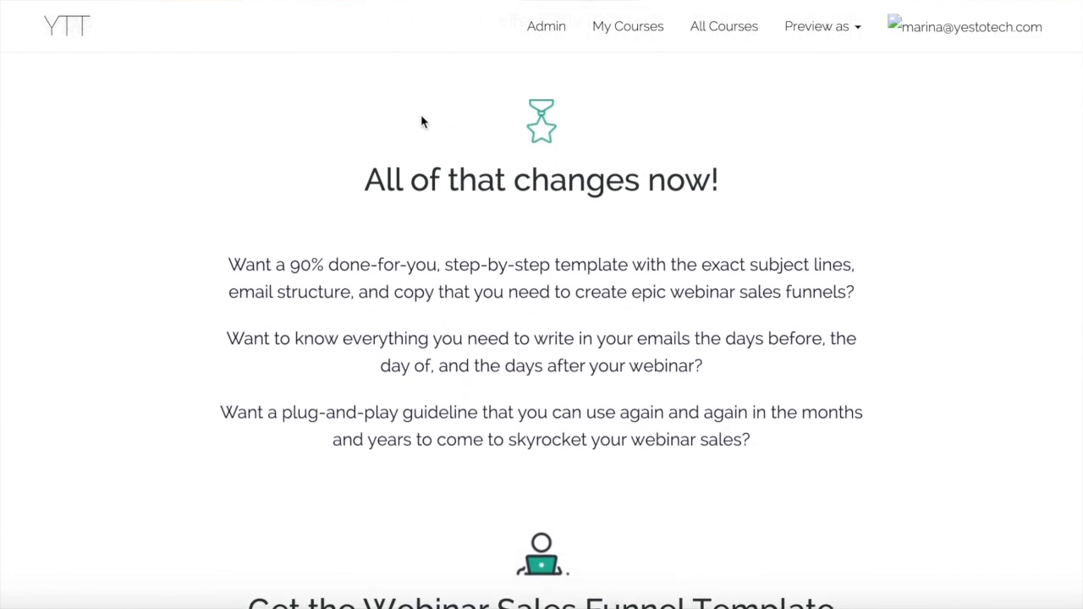
scroll(421, 115, down, 4)
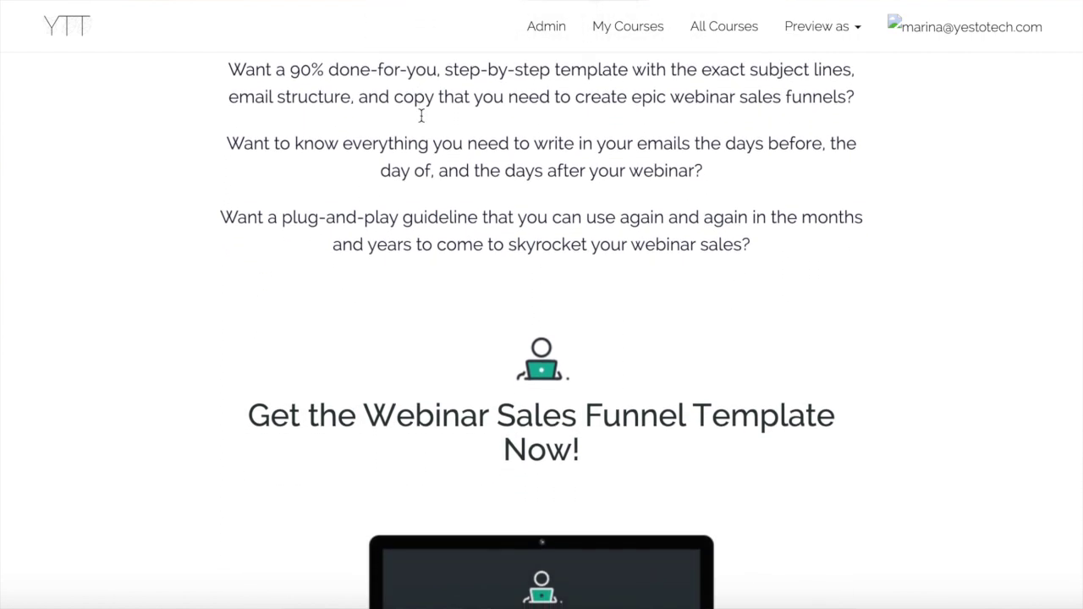